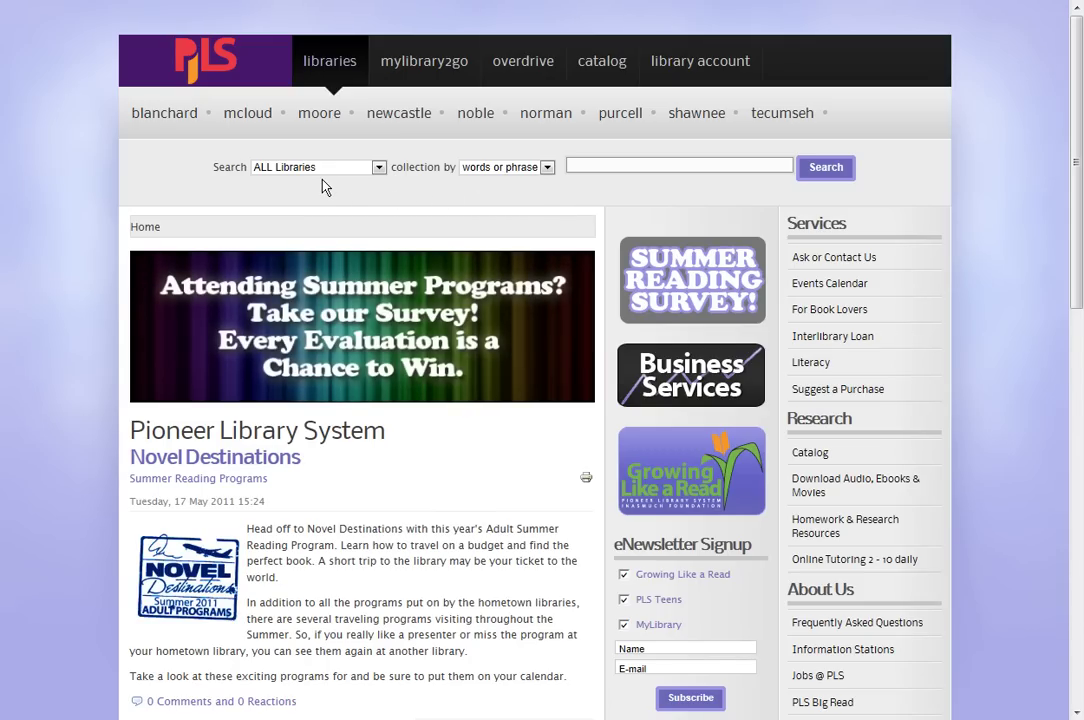
Step: Open the collection search-type dropdown to list words, author, title, subject, series and ISBN options
{"action": "left_click", "coordinate": [548, 168]}
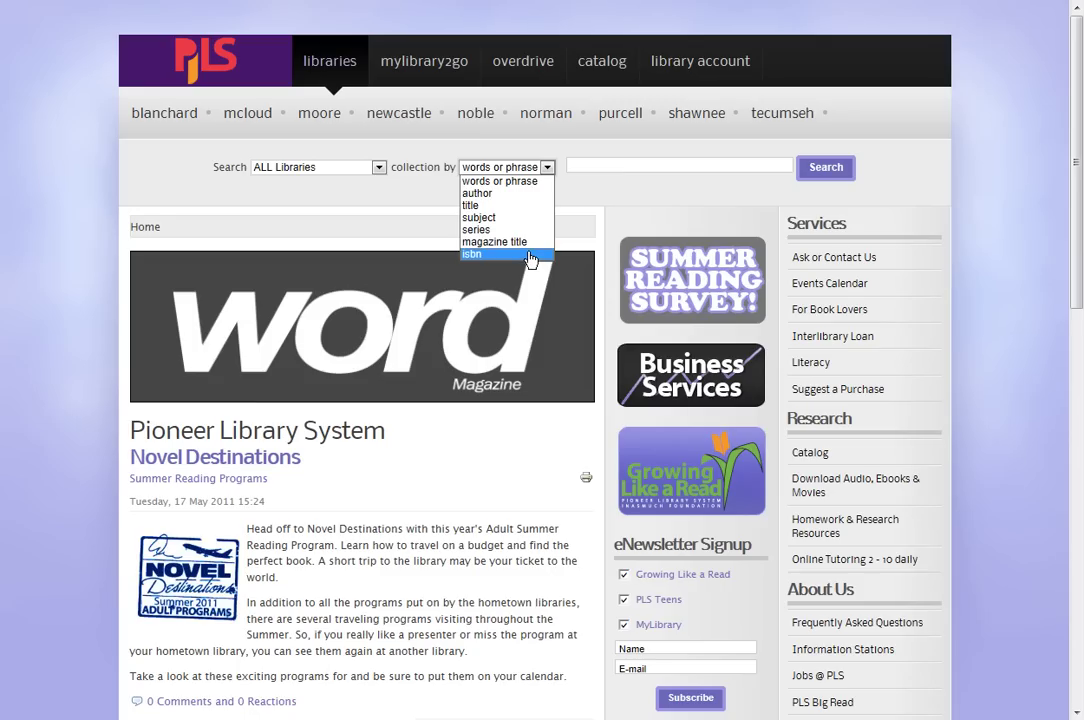
Step: Run a words-or-phrase catalog search for 'harry potter dvd' across all libraries
{"action": "left_click", "coordinate": [538, 184]}
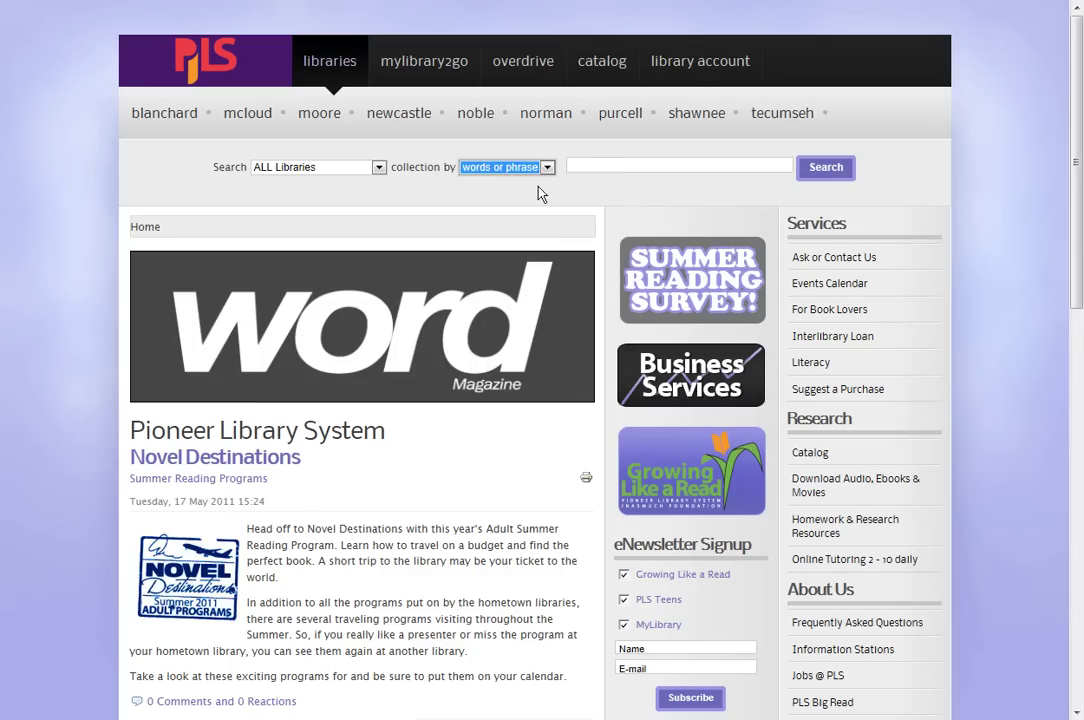
{"action": "left_click", "coordinate": [614, 164]}
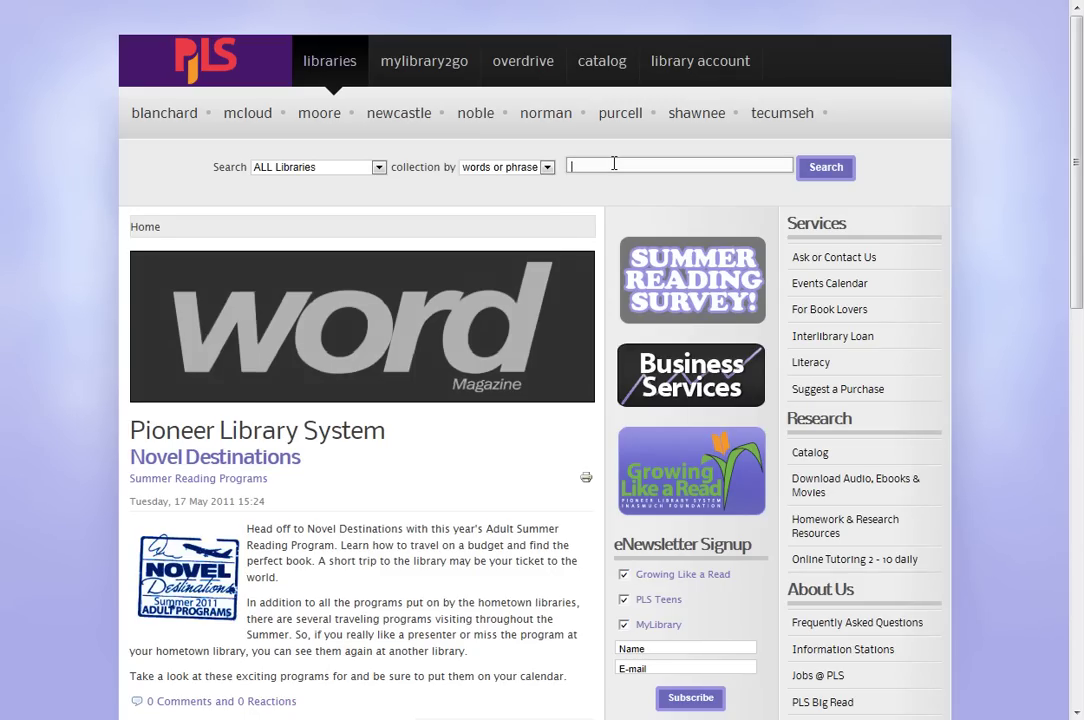
{"action": "type", "text": "harry "}
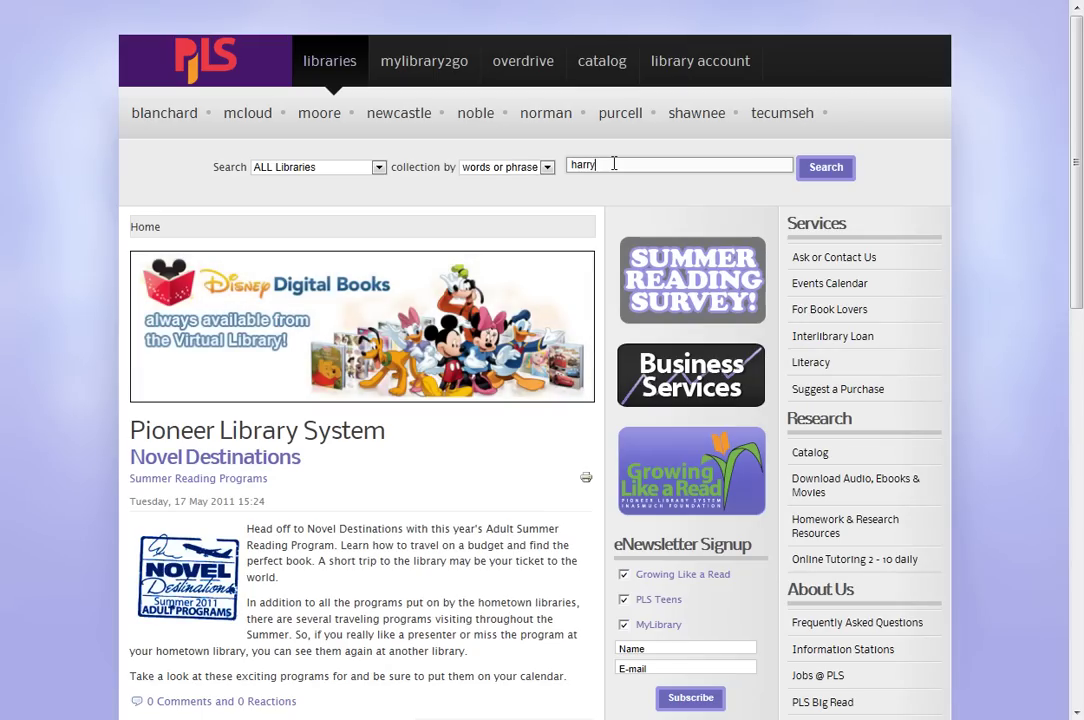
{"action": "type", "text": "potter dv"}
{"action": "type", "text": "d"}
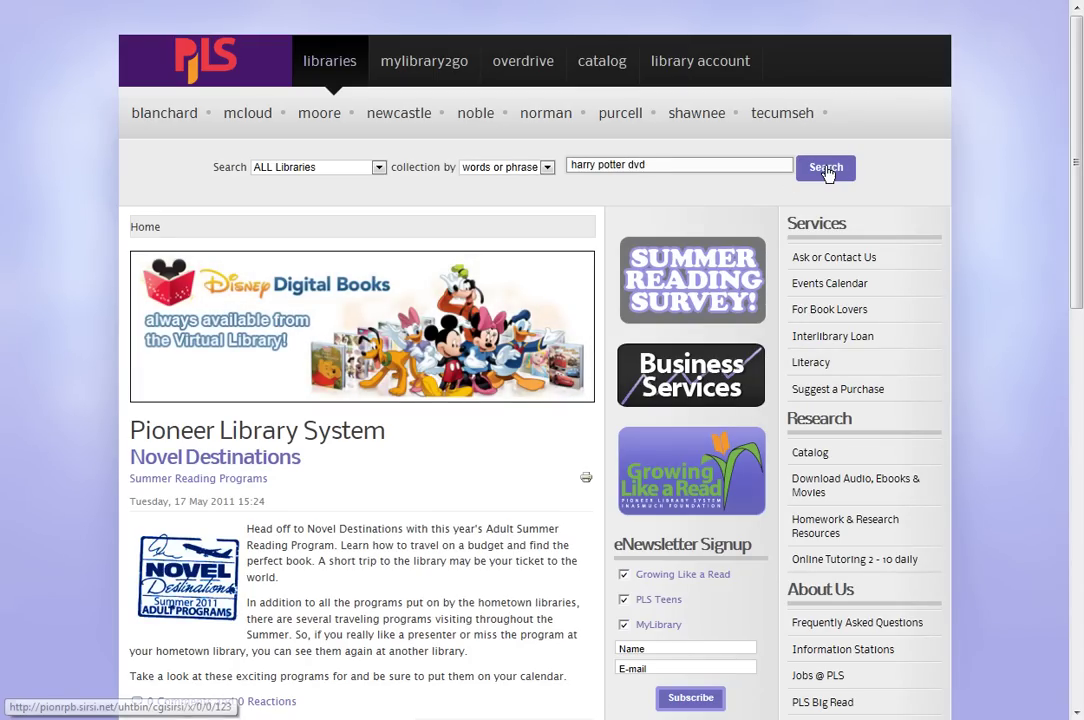
{"action": "left_click", "coordinate": [827, 170]}
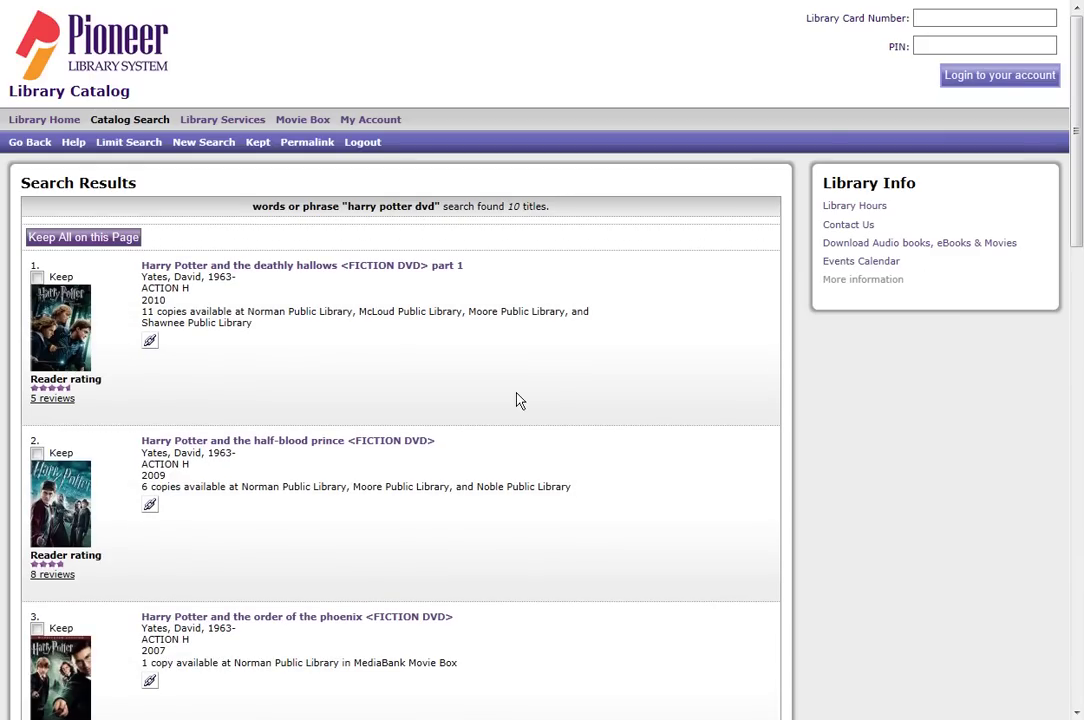
Step: Skim the Deathly Hallows DVD's 5 reviews, then open the Half-Blood Prince DVD record
{"action": "left_click", "coordinate": [49, 404]}
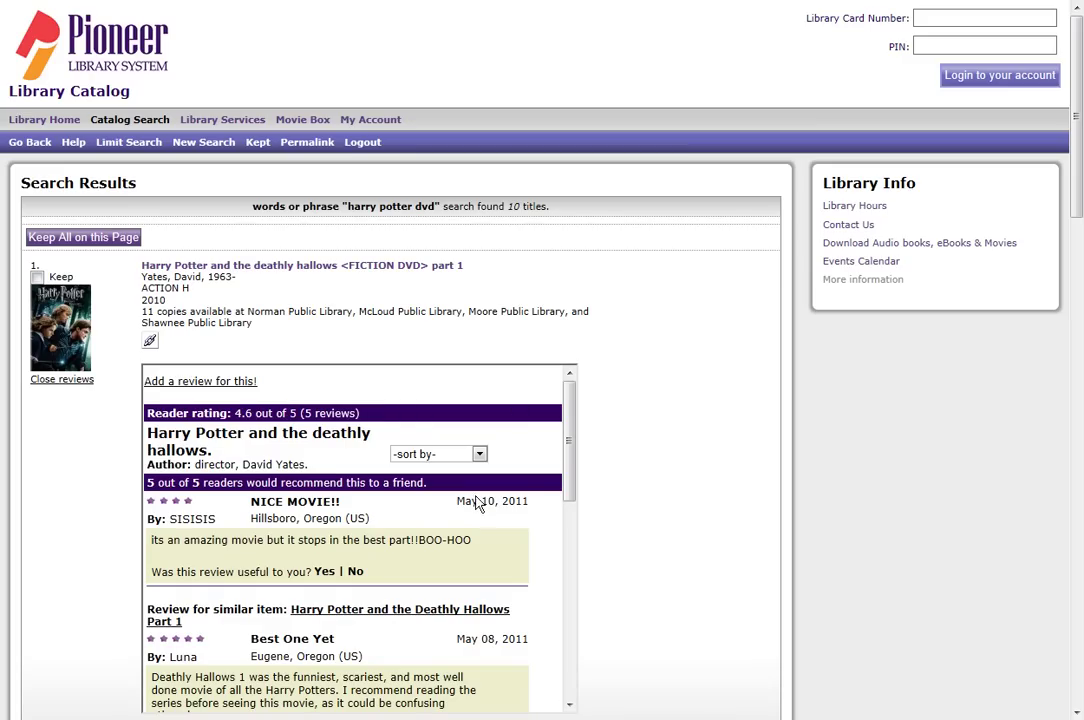
{"action": "left_click", "coordinate": [70, 380]}
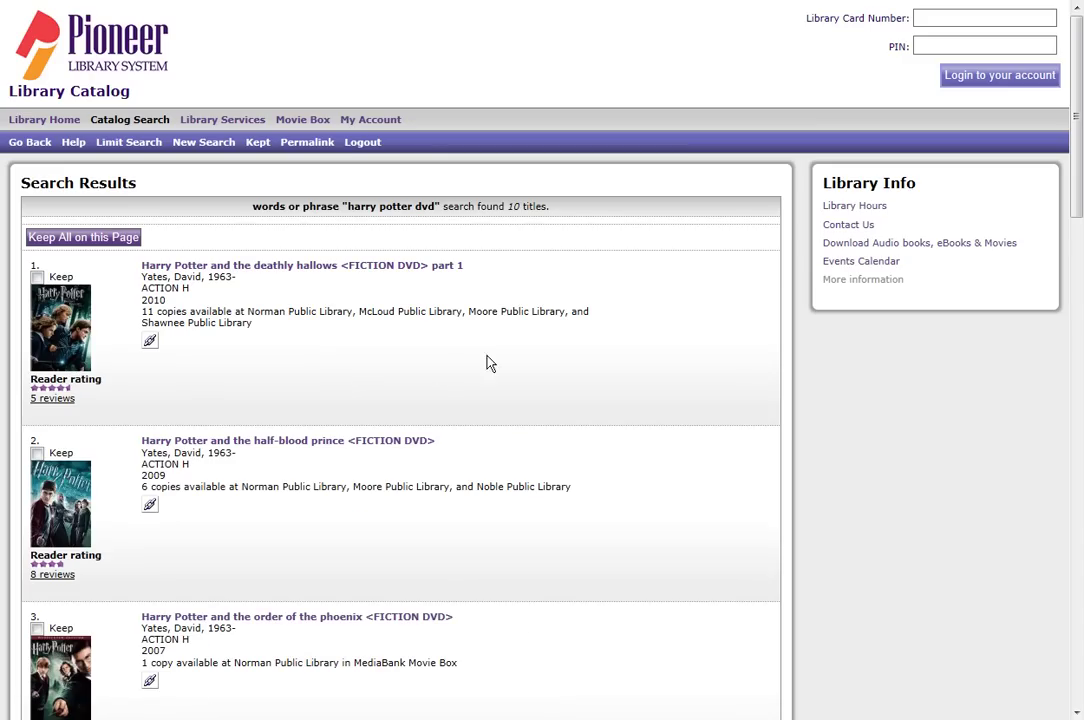
{"action": "scroll", "coordinate": [1078, 217], "scroll_direction": "down", "scroll_amount": 3}
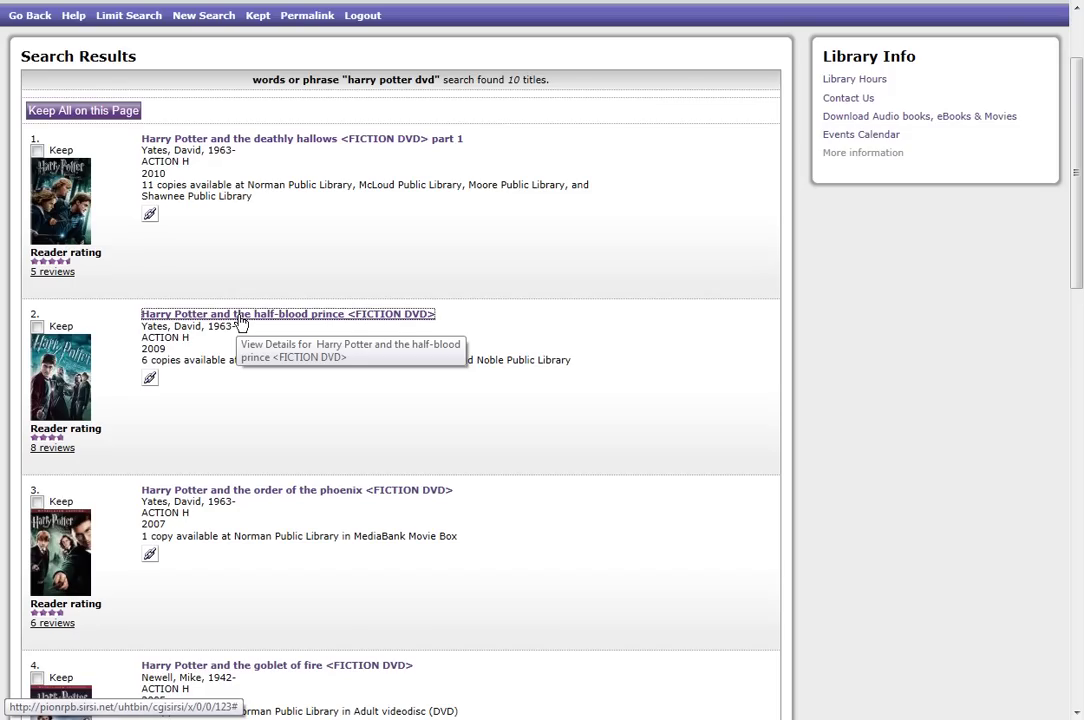
{"action": "left_click", "coordinate": [240, 321]}
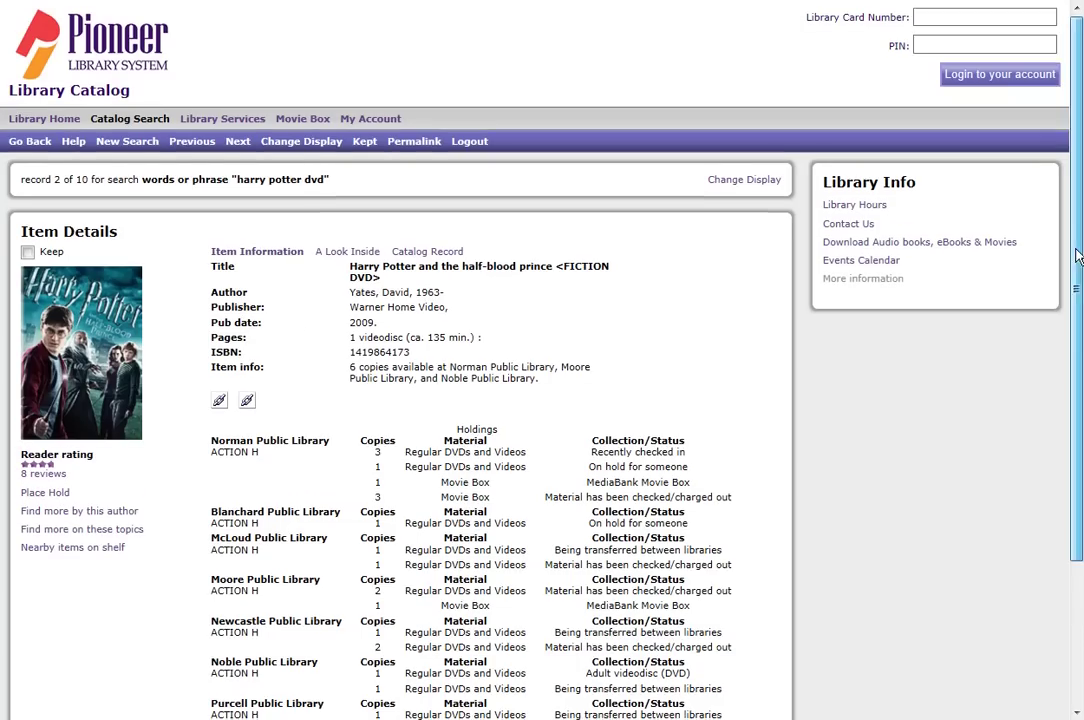
Step: Scroll through the Half-Blood Prince DVD's branch holdings and copy statuses
{"action": "scroll", "coordinate": [1066, 316], "scroll_direction": "down", "scroll_amount": 1}
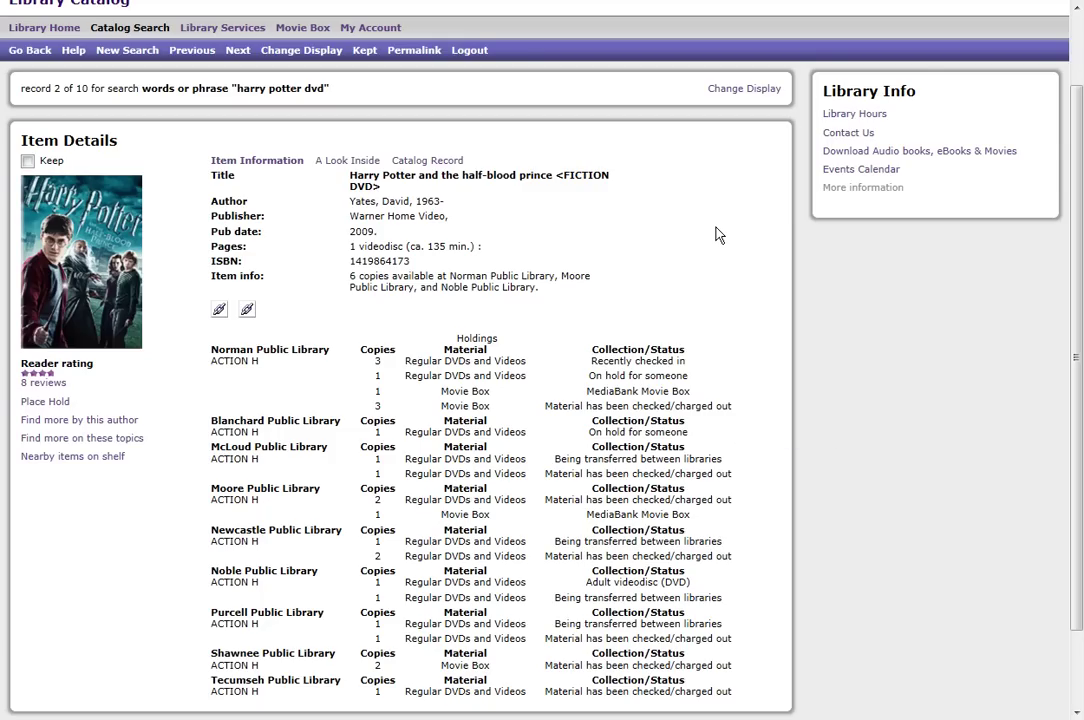
Step: View the Half-Blood Prince DVD's 'A Look Inside' clip and summary, then choose Place Hold
{"action": "left_click", "coordinate": [352, 162]}
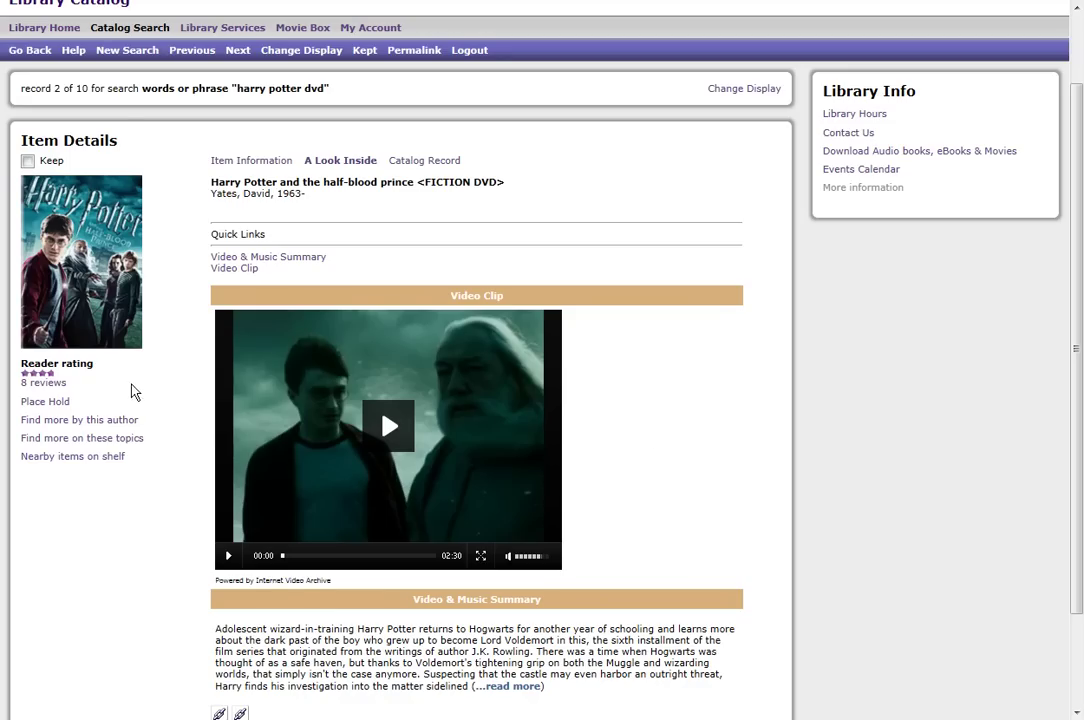
{"action": "left_click", "coordinate": [57, 403]}
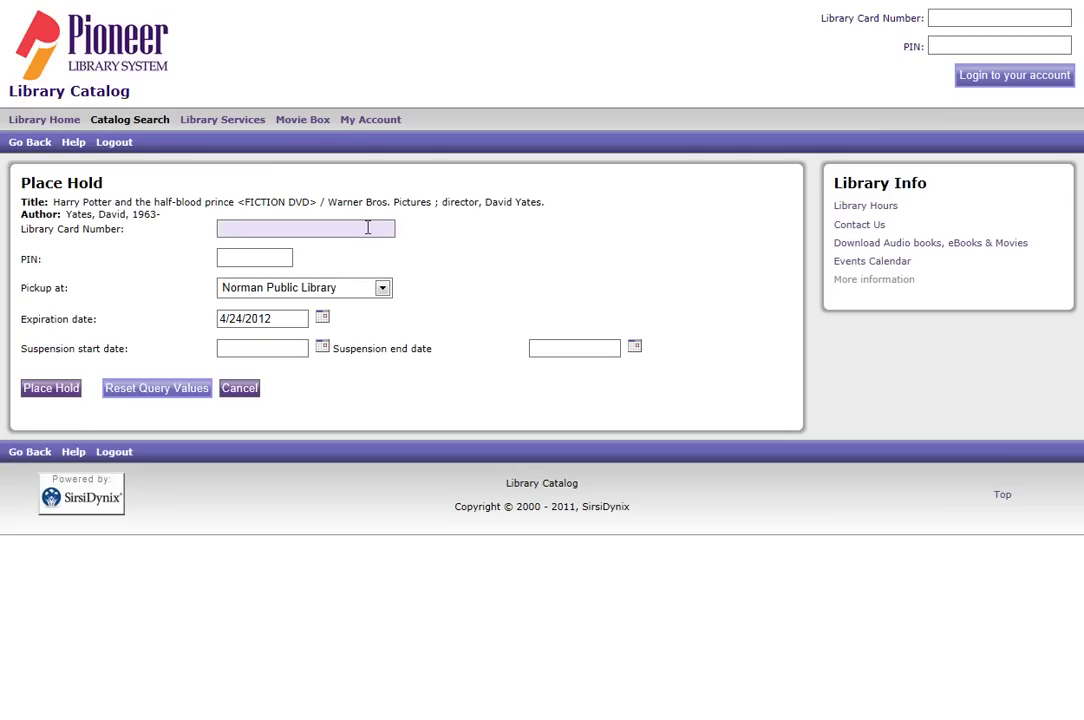
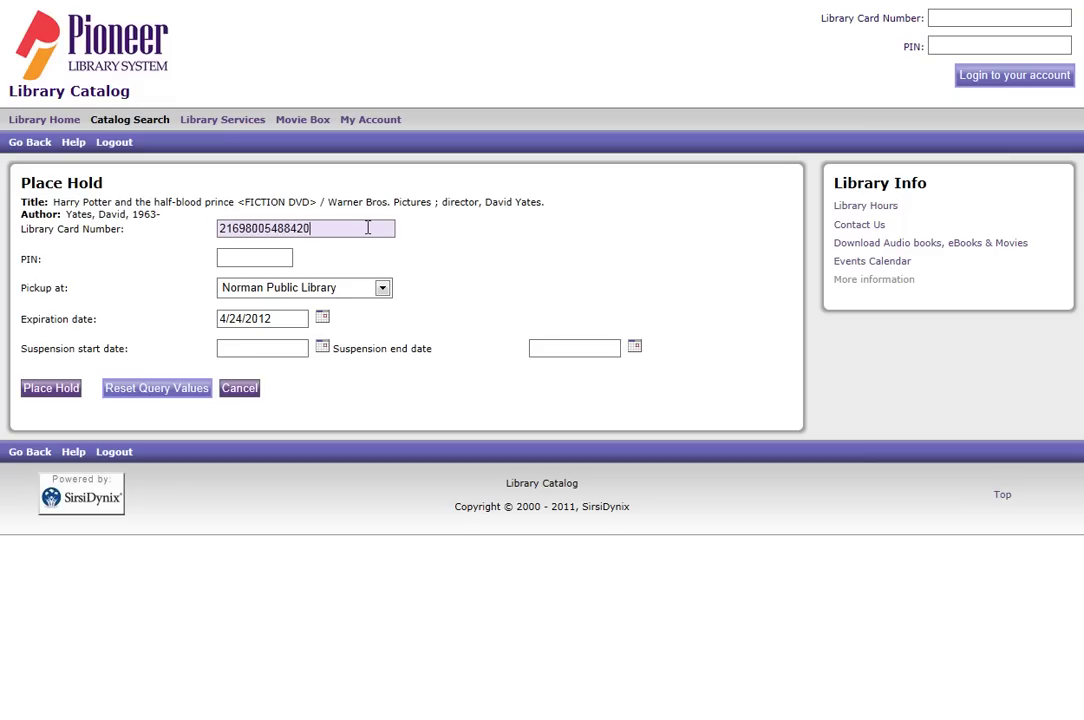
Step: Enter the library card number and the account PIN on the hold form
{"action": "left_click", "coordinate": [266, 258]}
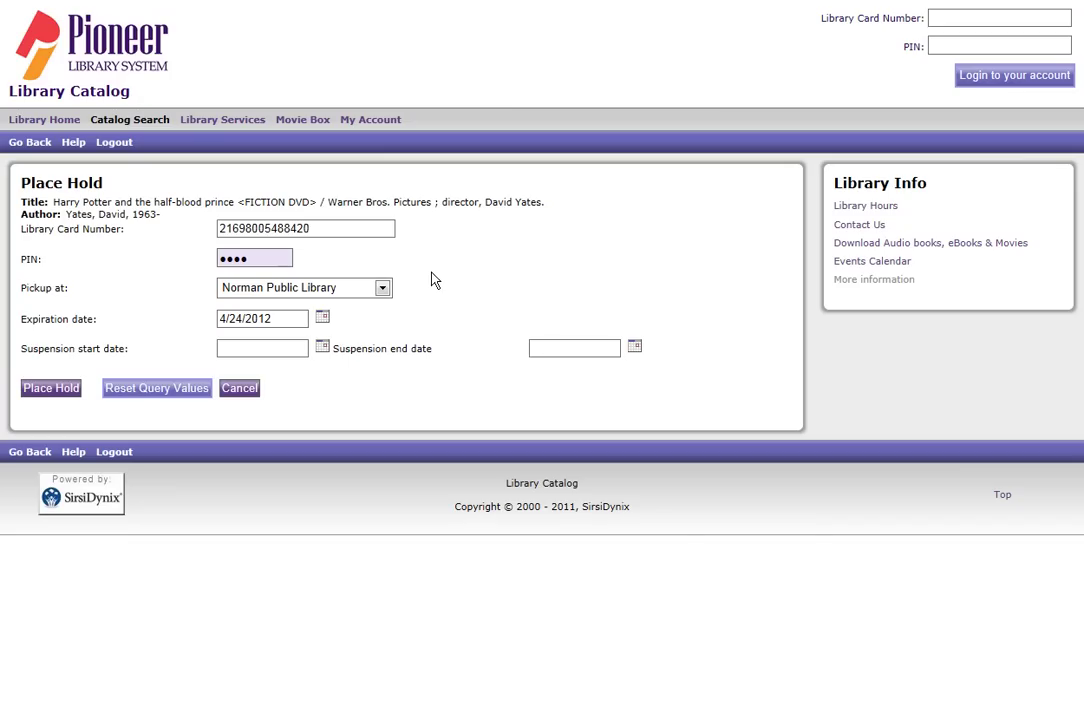
Step: Choose Moore Public Library as pickup, check the expiration and suspension dates, then return to catalog search
{"action": "left_click", "coordinate": [382, 289]}
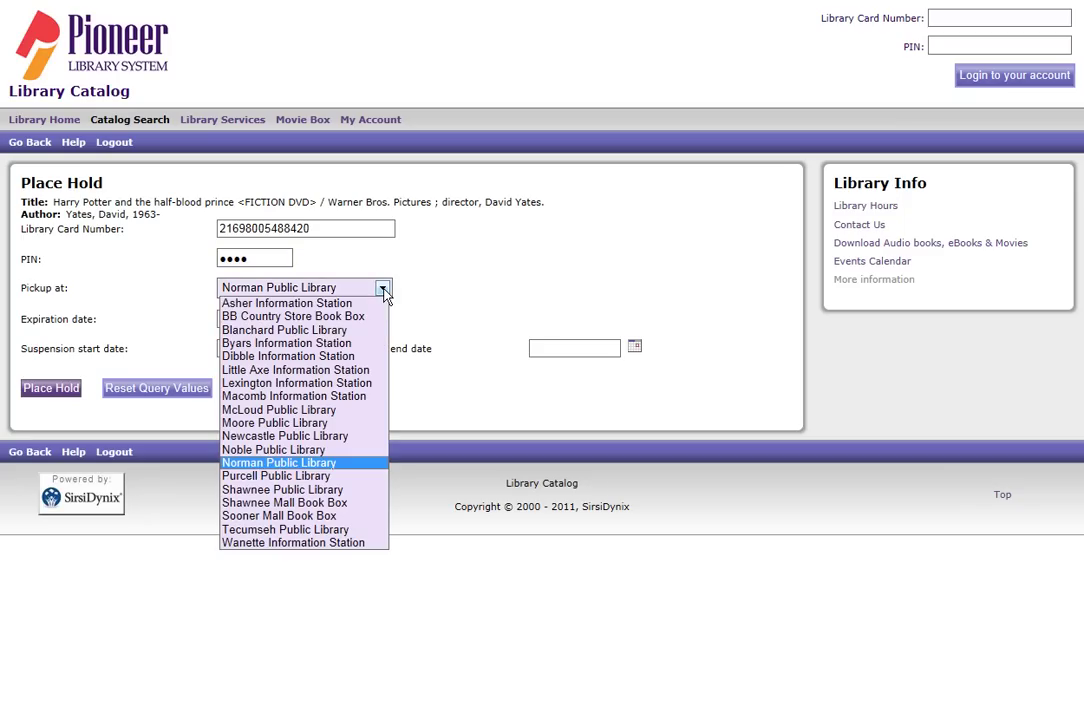
{"action": "left_click", "coordinate": [325, 427]}
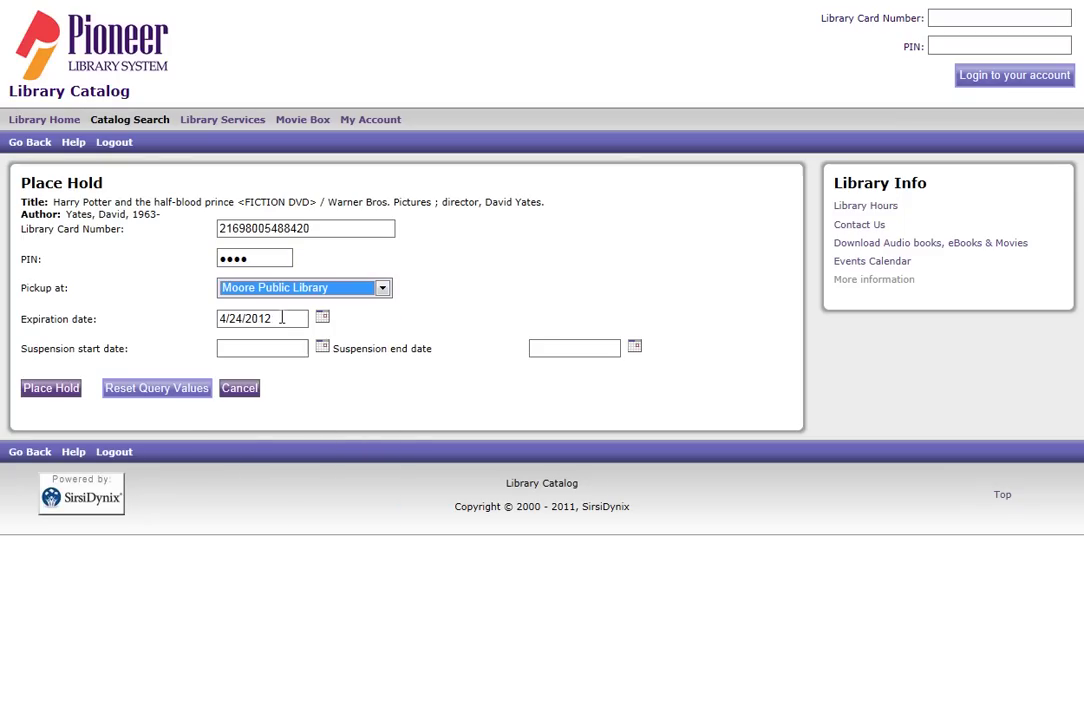
{"action": "left_click", "coordinate": [286, 318]}
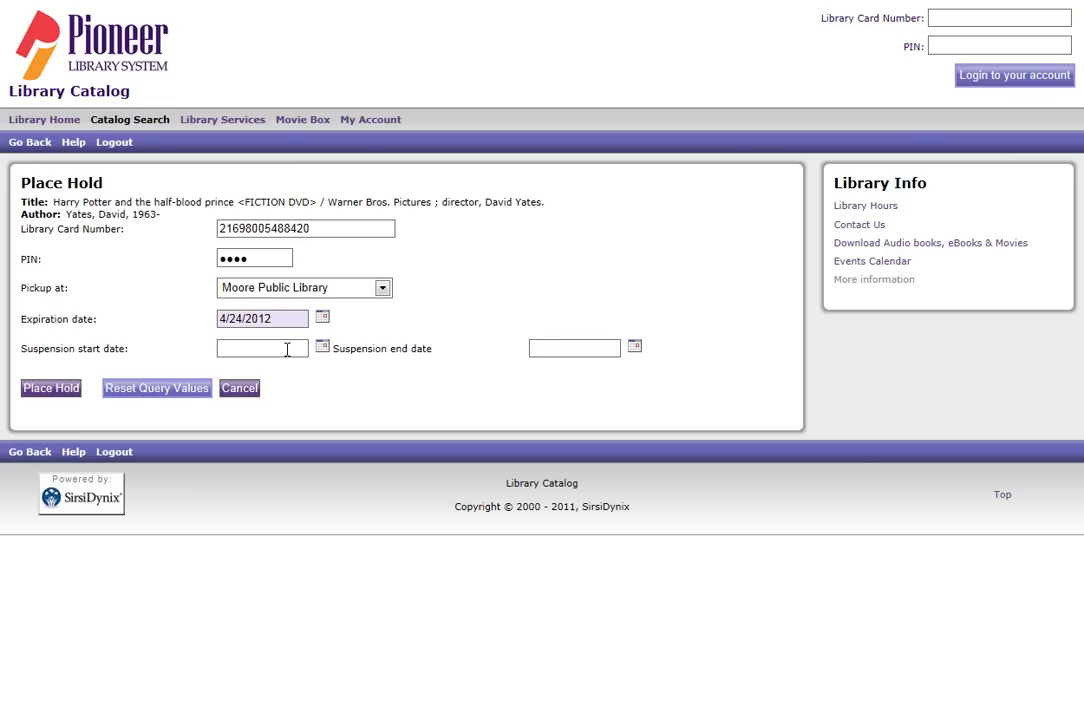
{"action": "left_click", "coordinate": [287, 349]}
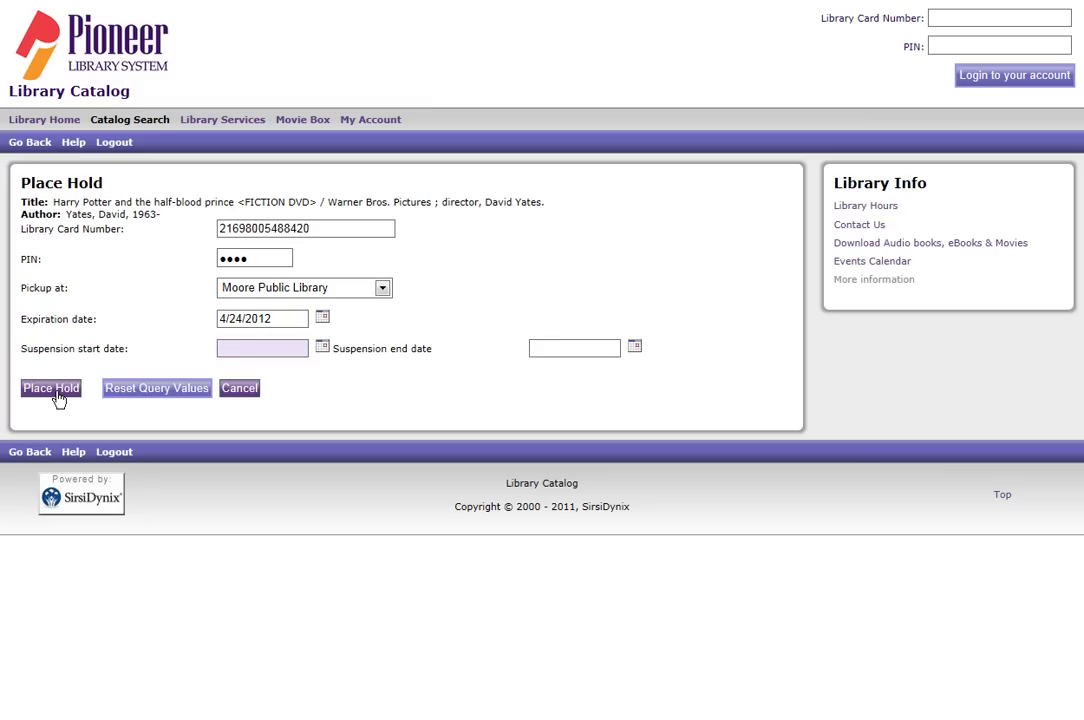
{"action": "left_click", "coordinate": [145, 122]}
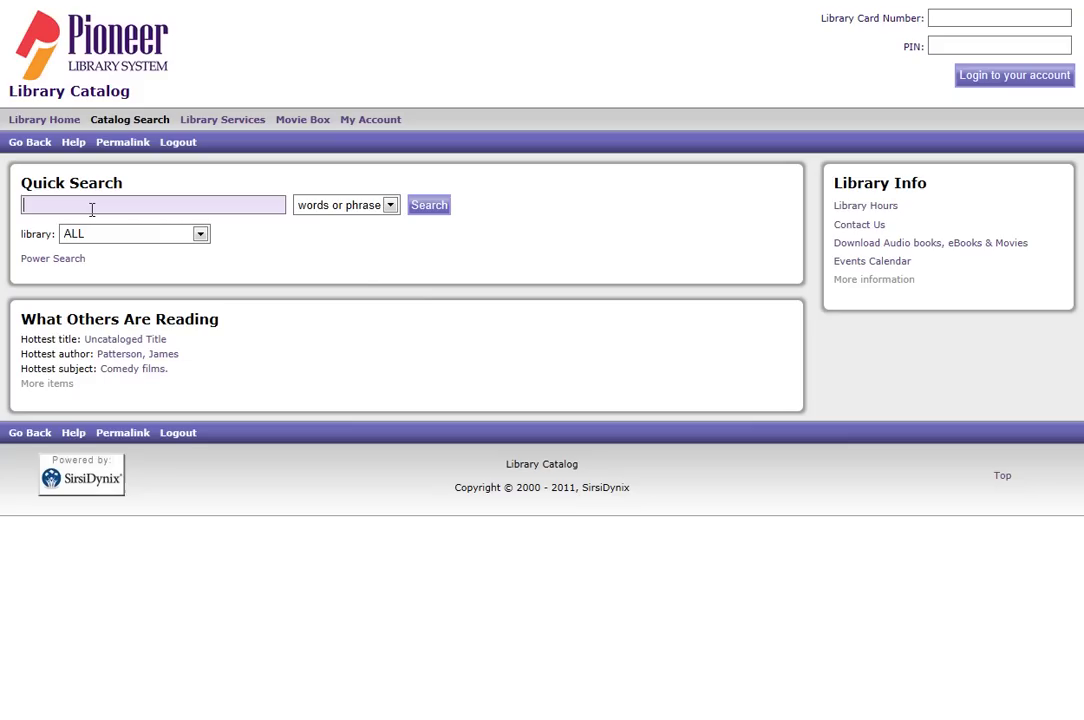
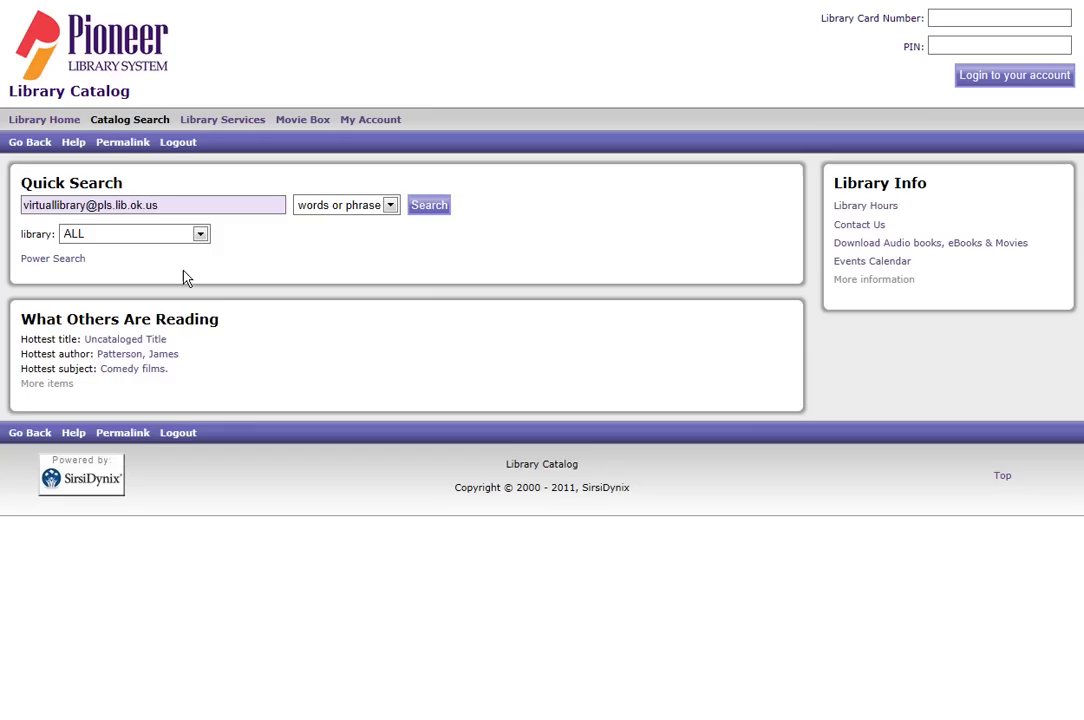